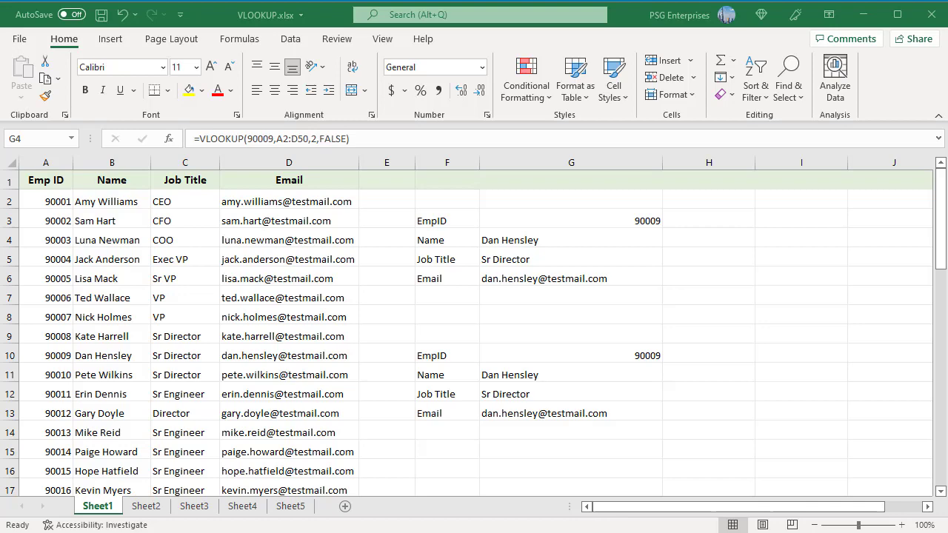
# Examine the VLOOKUP formulas in G4:G6 and the one in G11, including the ranges they reference.
pyautogui.press('F2')
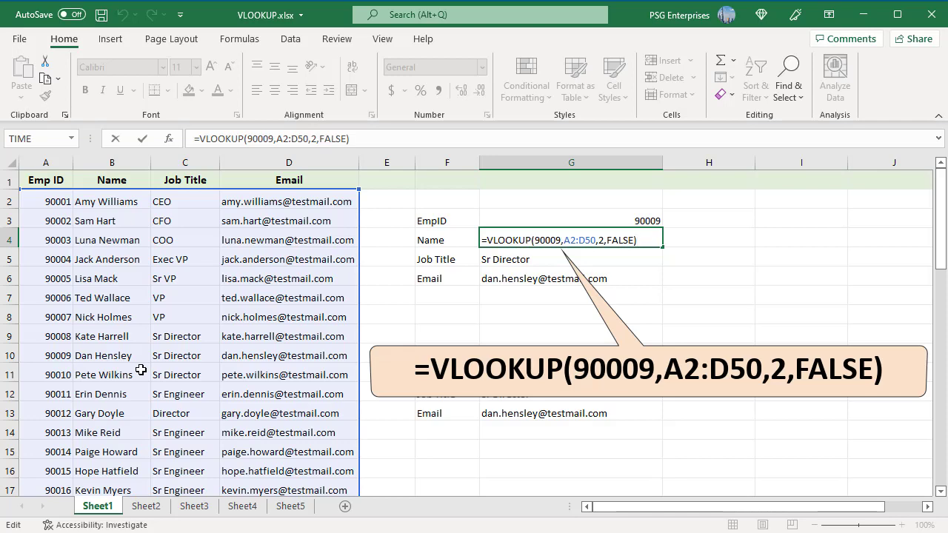
pyautogui.press('Return')
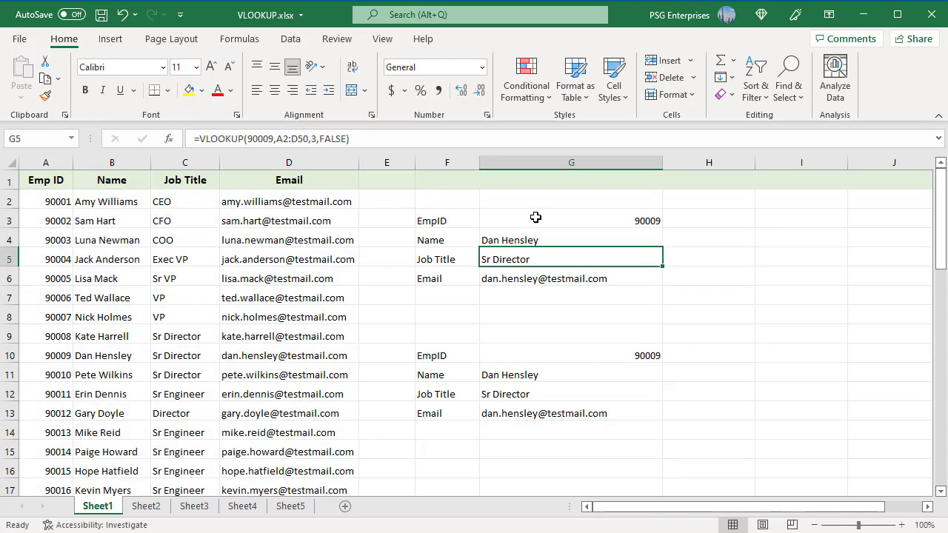
pyautogui.doubleClick(644, 257)
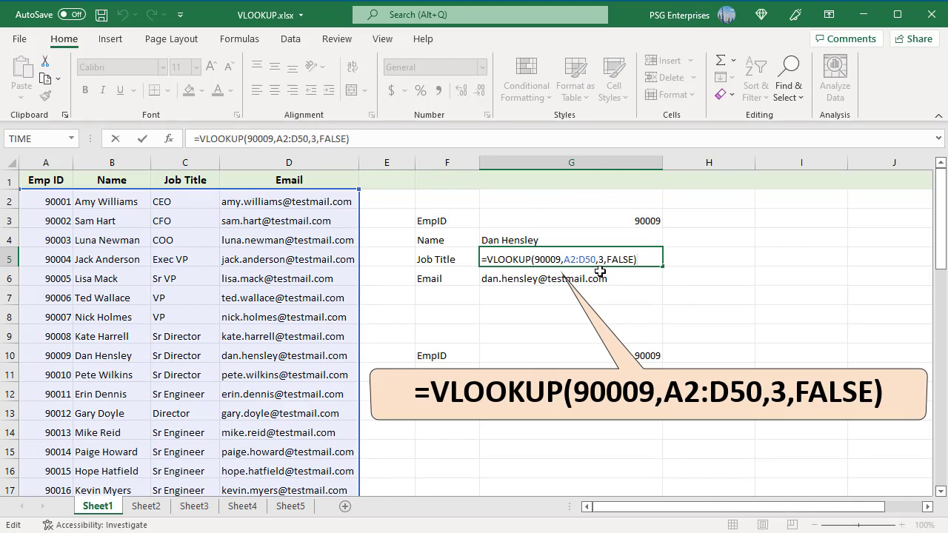
pyautogui.press('Return')
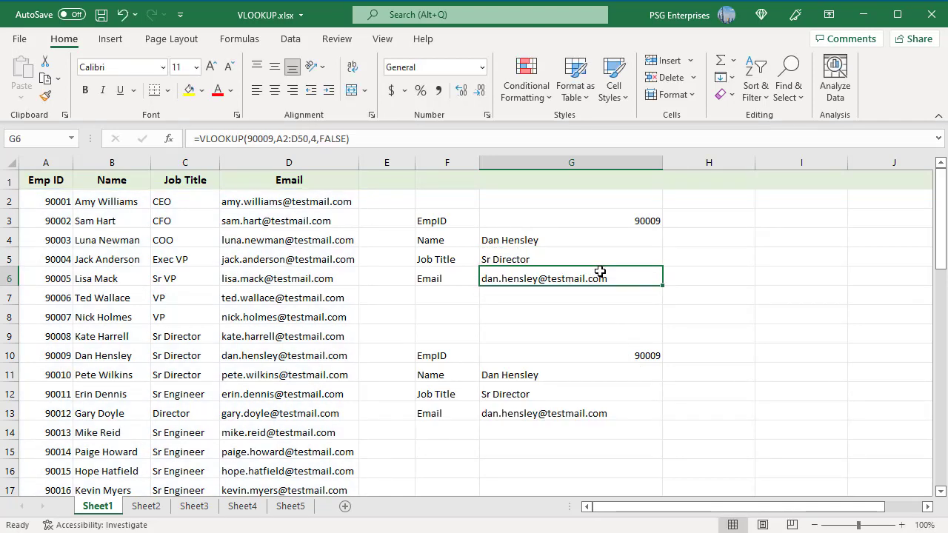
pyautogui.doubleClick(629, 278)
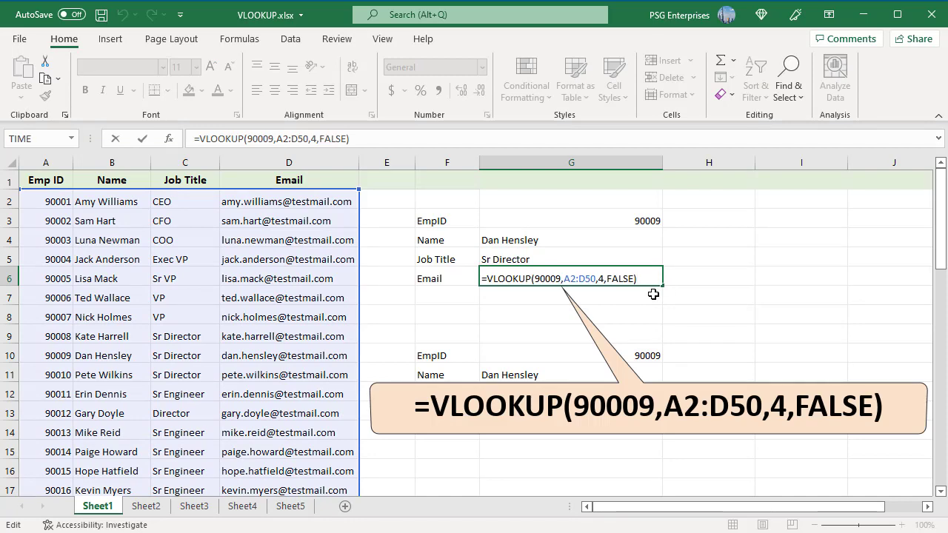
pyautogui.press('Return')
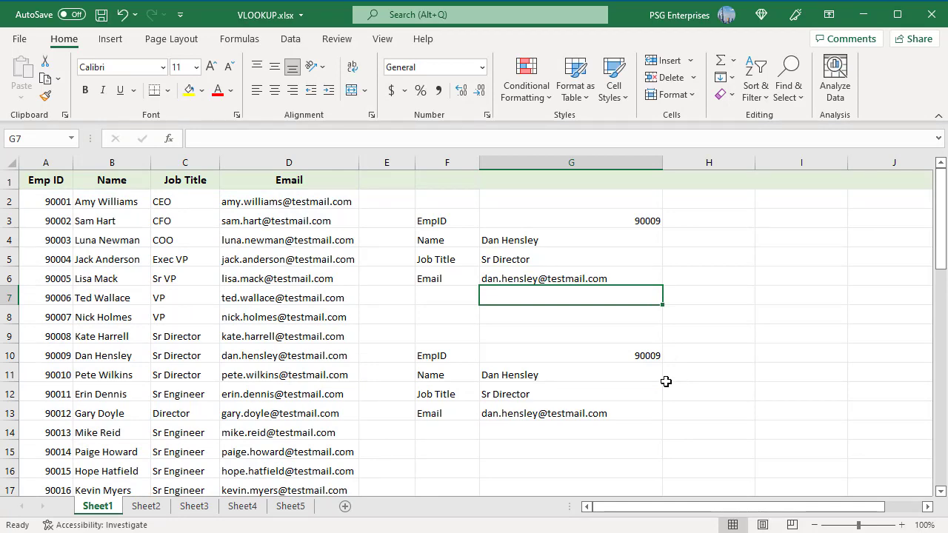
pyautogui.click(640, 374)
pyautogui.doubleClick(640, 373)
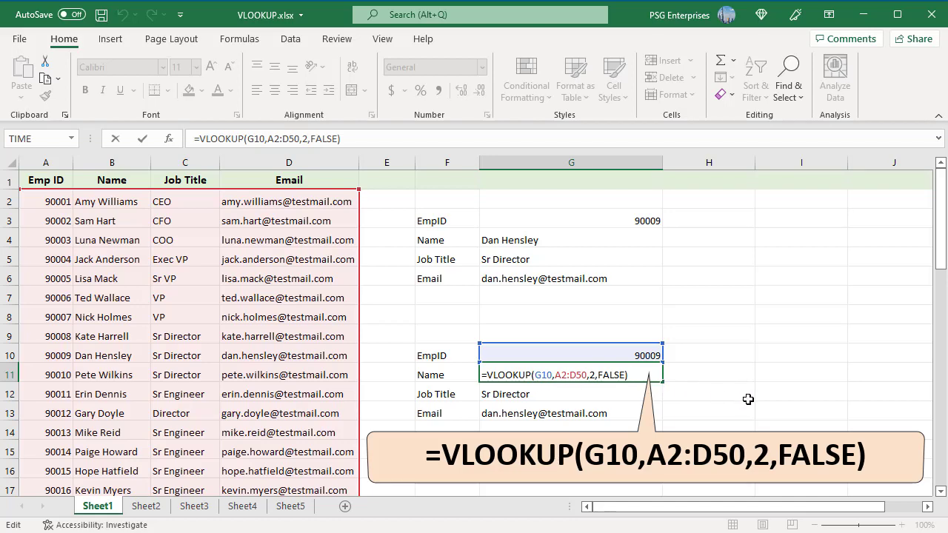
# Set the EmpID lookup value in G10 to the employee ID listed in row 16 of the table.
pyautogui.click(661, 355)
pyautogui.doubleClick(664, 356)
pyautogui.write('9000')
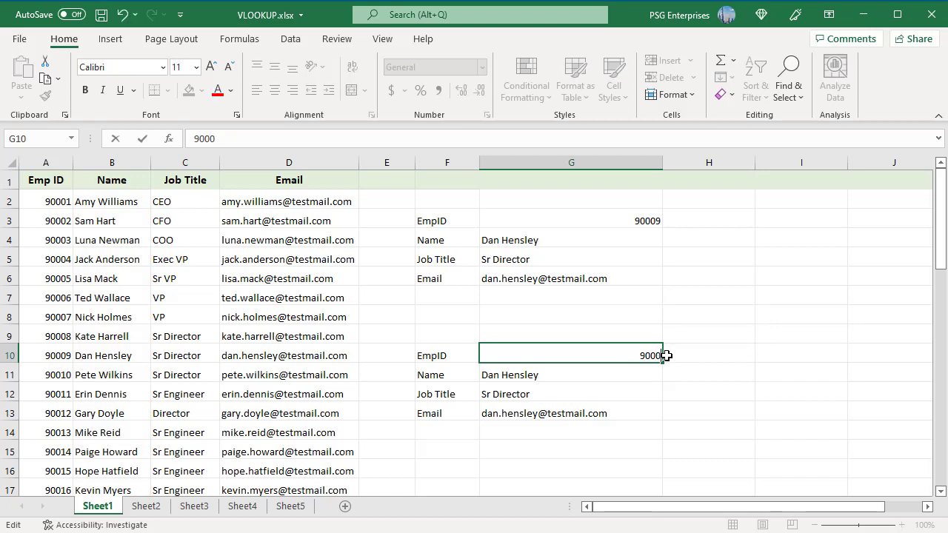
pyautogui.press('BackSpace')
pyautogui.write('15')
pyautogui.press('Return')
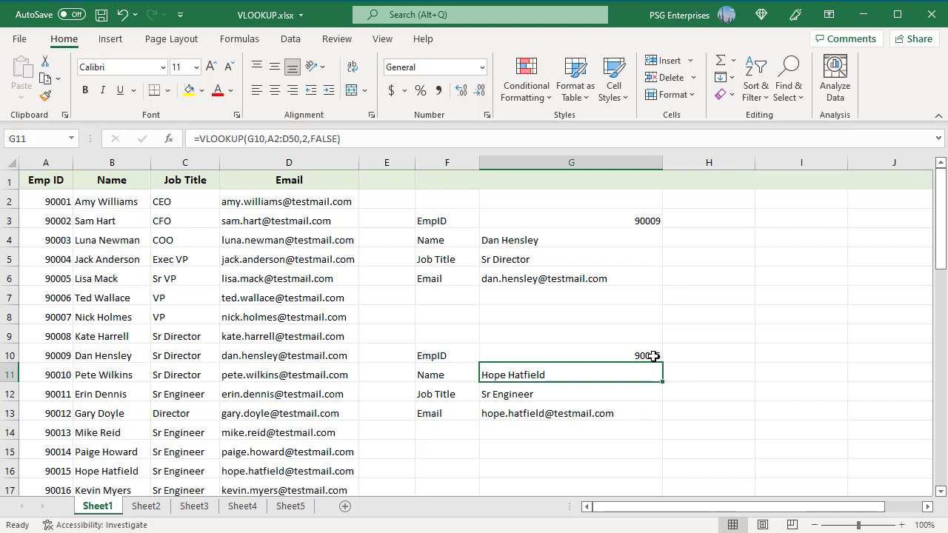
# Change the EmpID lookup value in G10 to an employee ID ending in 9.
pyautogui.doubleClick(651, 356)
pyautogui.write('9')
pyautogui.press('Return')
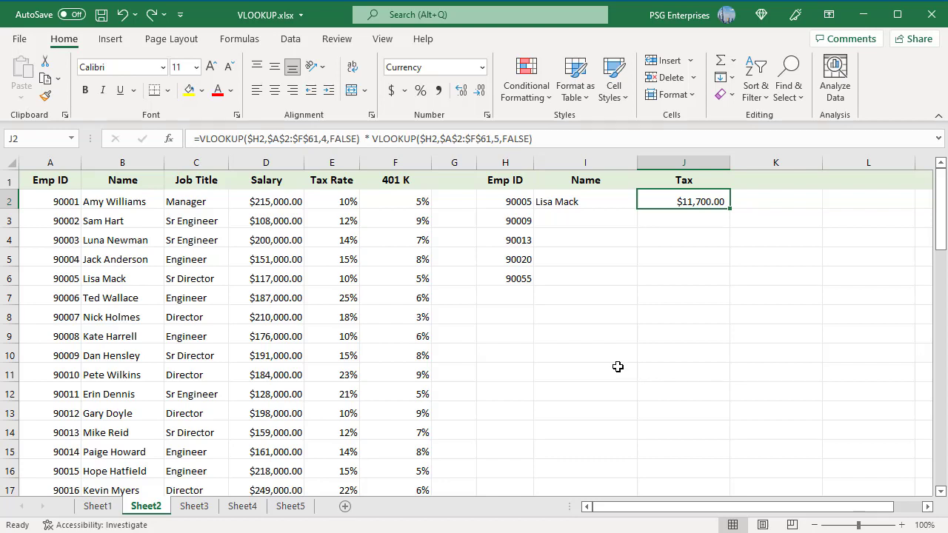
# Fill the VLOOKUP name formula from I2 down through I6 on Sheet2.
pyautogui.click(715, 302)
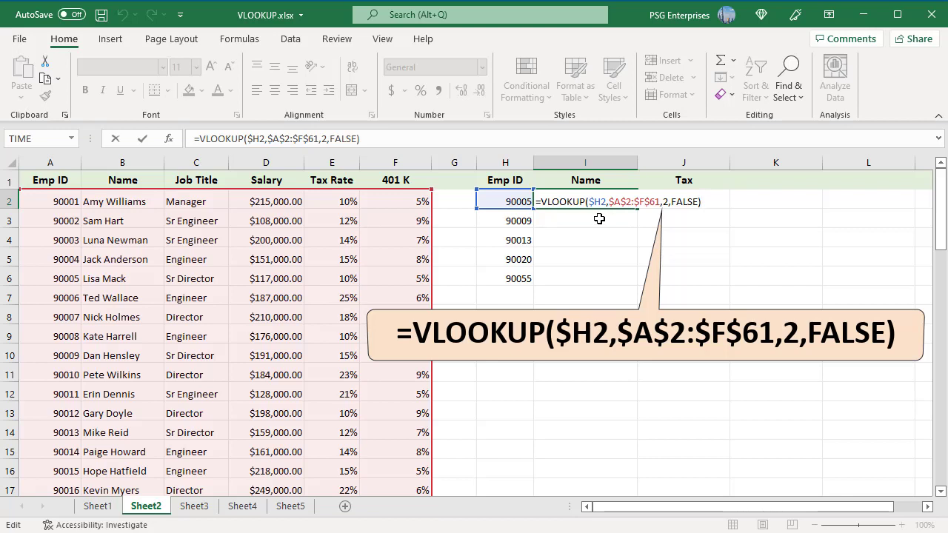
pyautogui.press('Return')
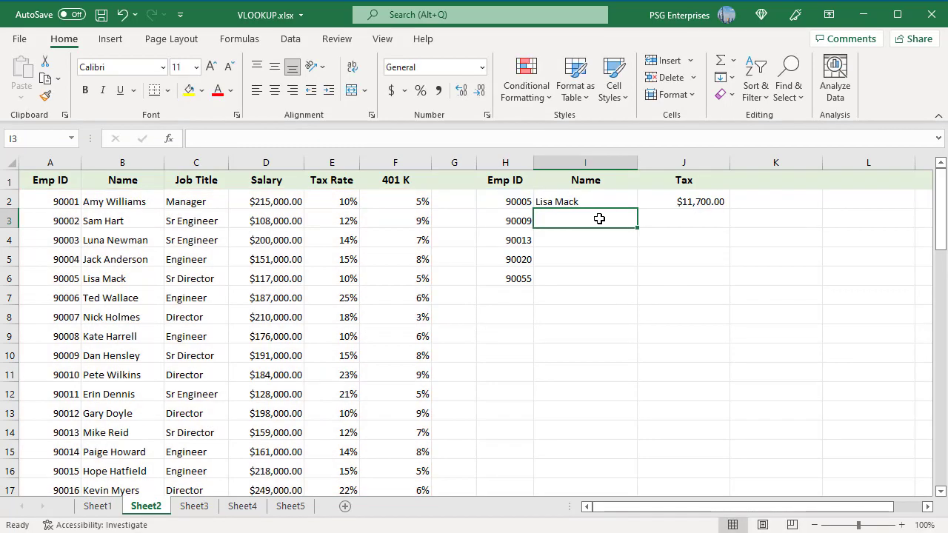
pyautogui.click(602, 203)
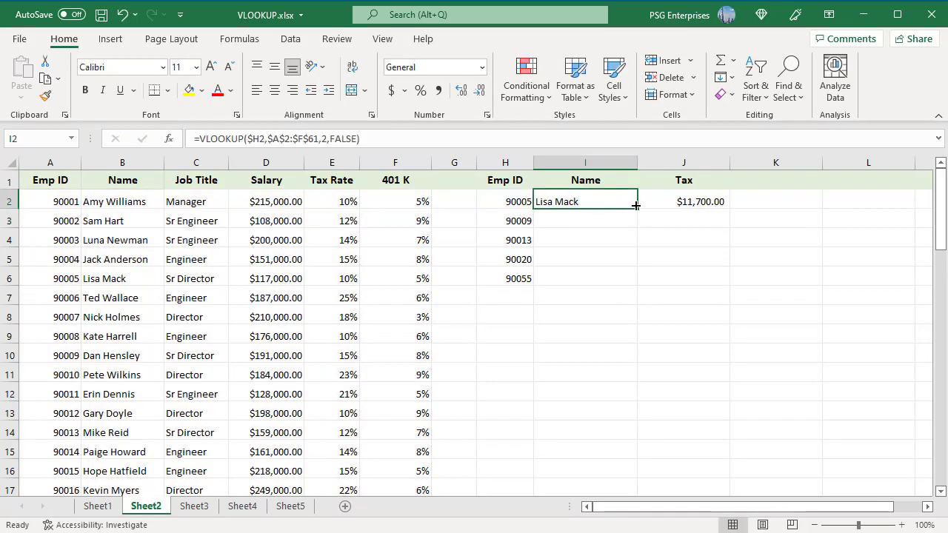
pyautogui.moveTo(636, 209); pyautogui.dragTo(635, 287)
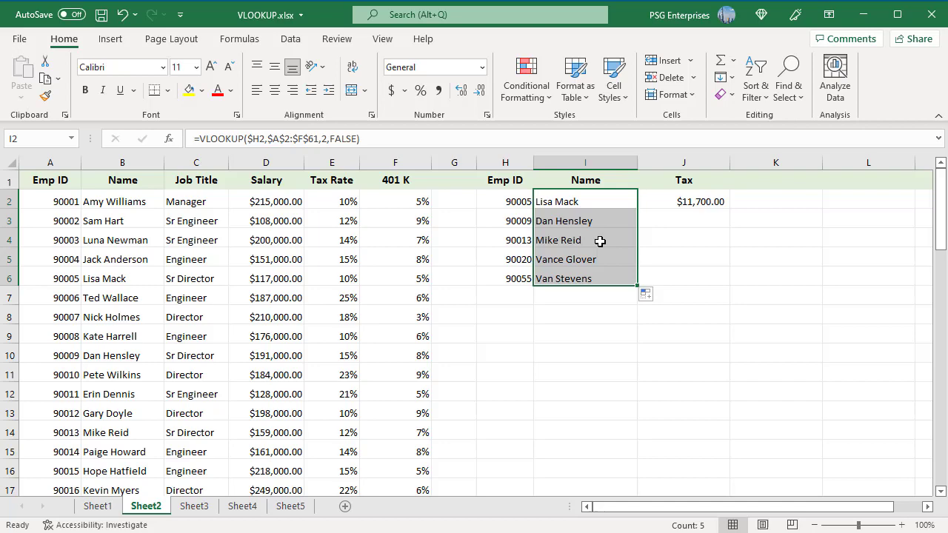
# Inspect the copied VLOOKUP formula in I3 and the cells it references.
pyautogui.click(608, 220)
pyautogui.press('F2')
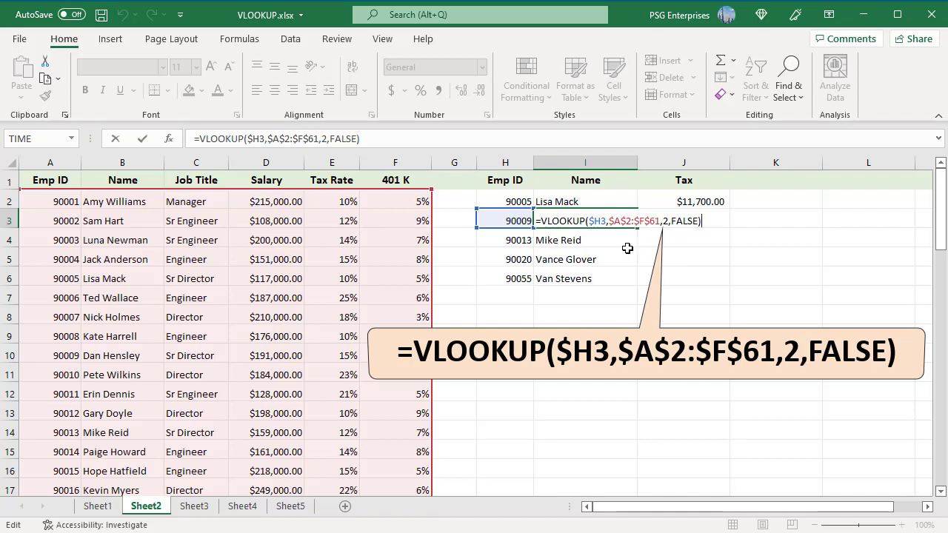
pyautogui.hotkey('ctrl', 'Return')
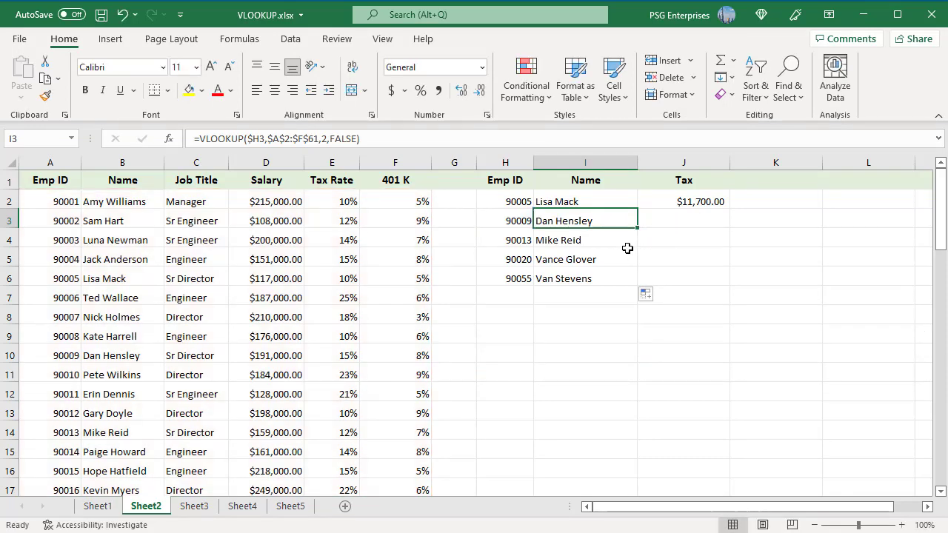
# On Sheet3, define the name TableEmp for the employee data range A2:D16.
pyautogui.click(197, 510)
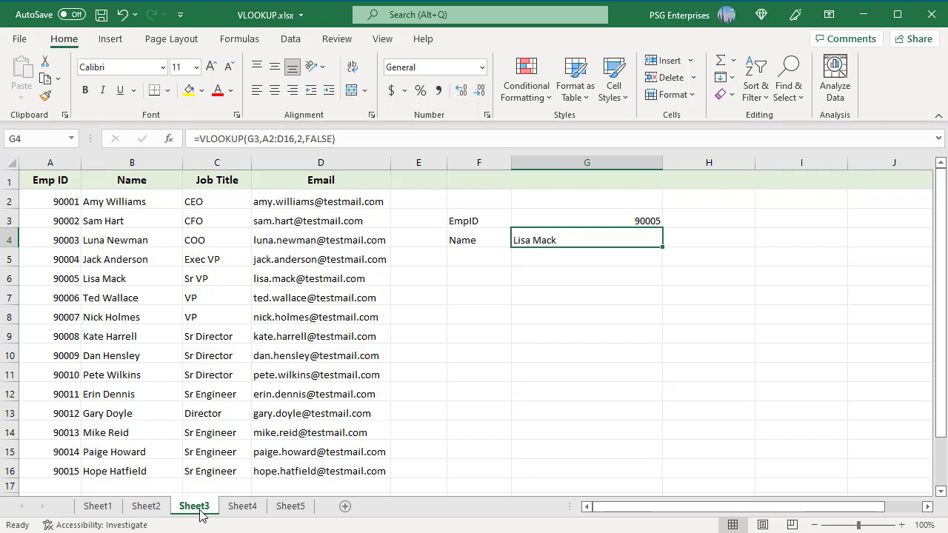
pyautogui.click(659, 413)
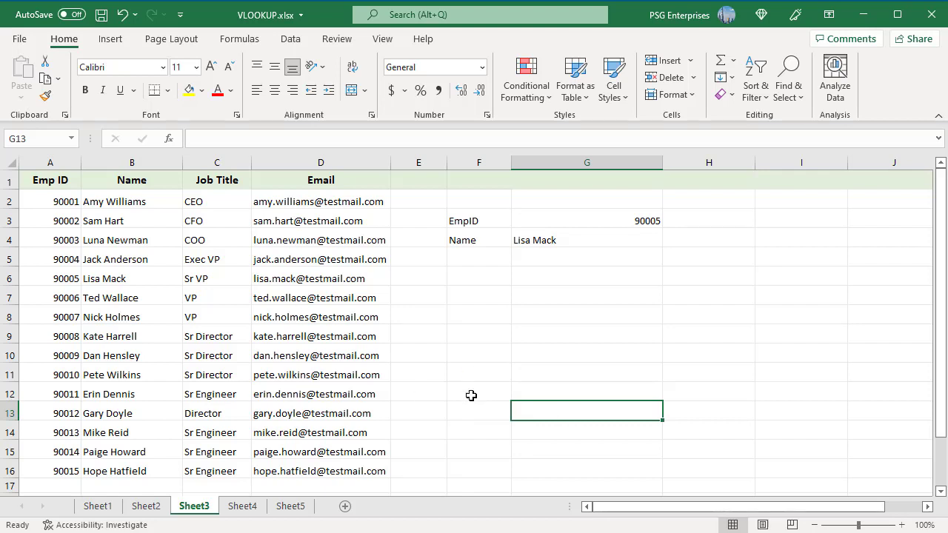
pyautogui.click(28, 206)
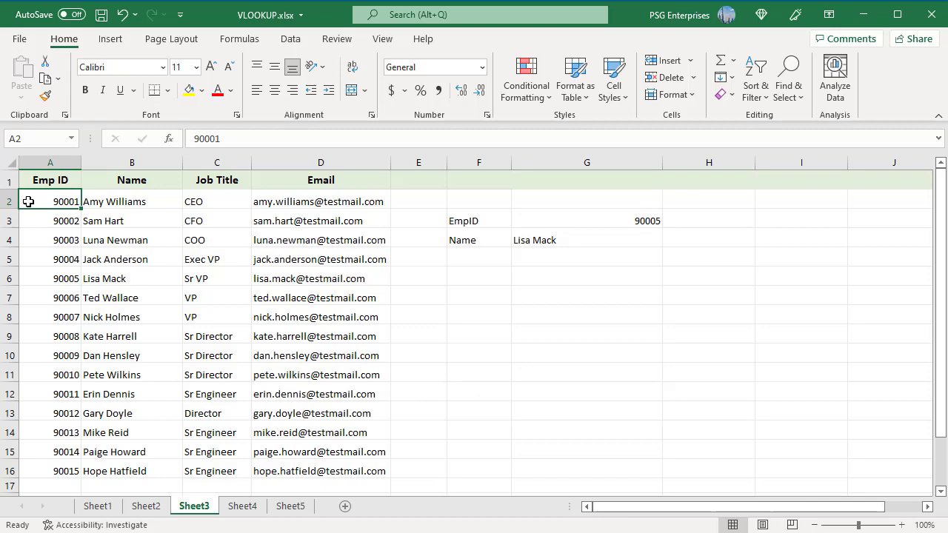
pyautogui.keyDown('shift'); pyautogui.click(366, 472); pyautogui.keyUp('shift')
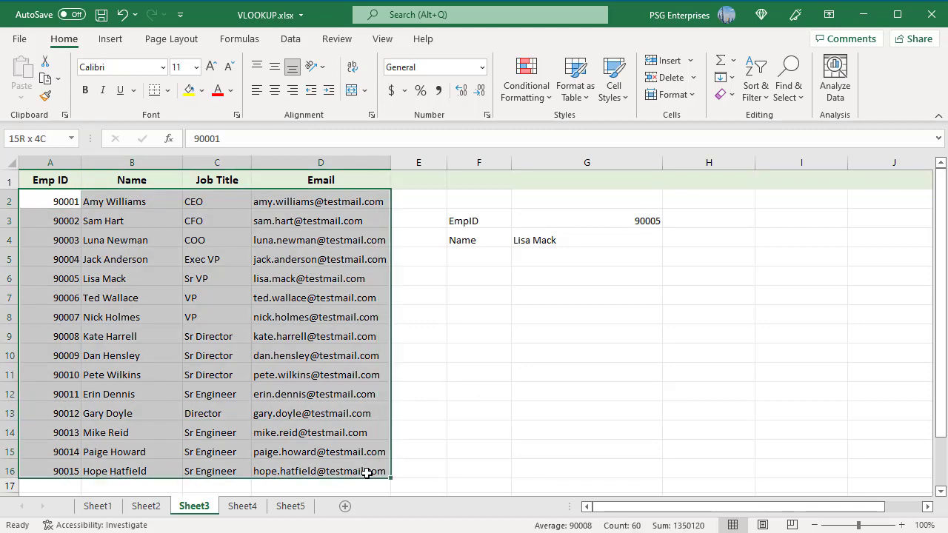
pyautogui.click(52, 139)
pyautogui.write('TableEmp')
pyautogui.click(549, 331)
# Replace the A2:D16 range in G4's VLOOKUP formula with the named range TableEmp.
pyautogui.click(577, 241)
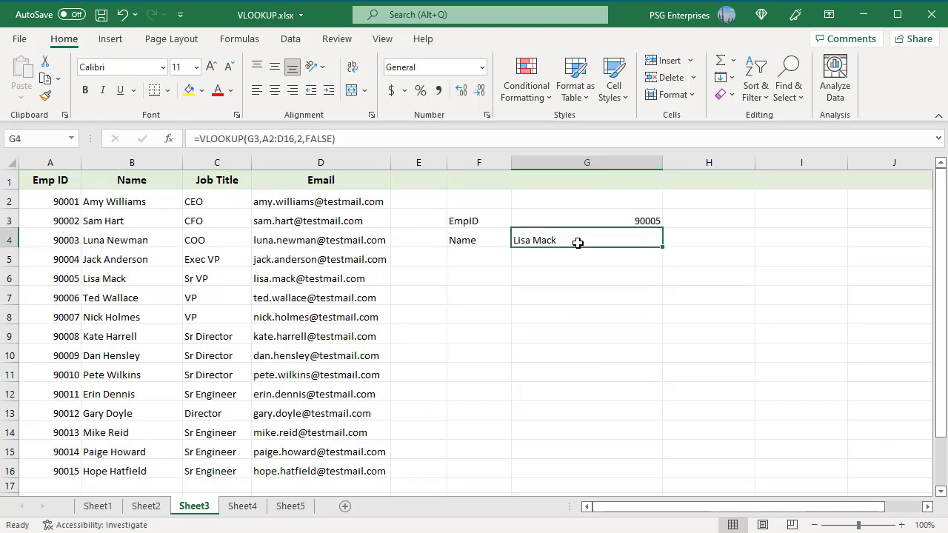
pyautogui.doubleClick(578, 242)
pyautogui.moveTo(579, 240); pyautogui.dragTo(612, 240)
pyautogui.write('Ta')
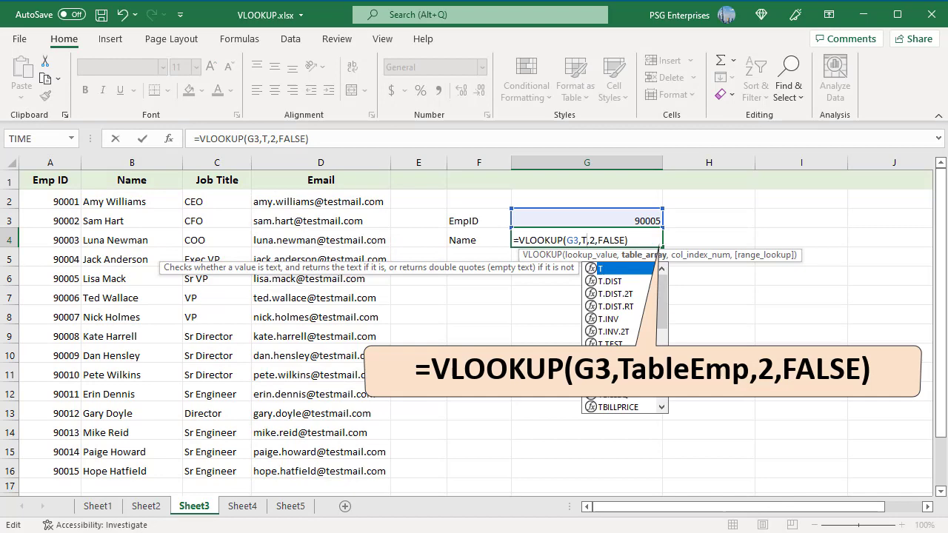
pyautogui.write('ble')
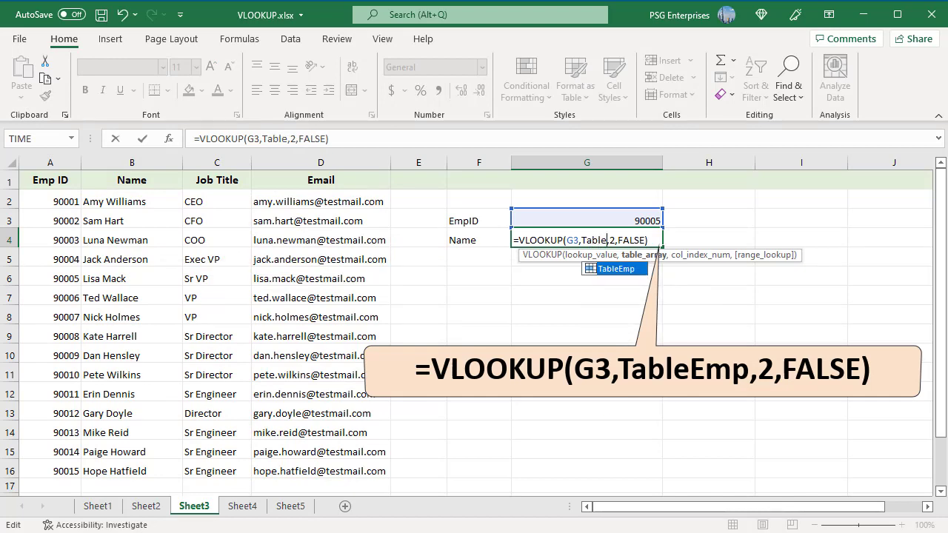
pyautogui.doubleClick(626, 270)
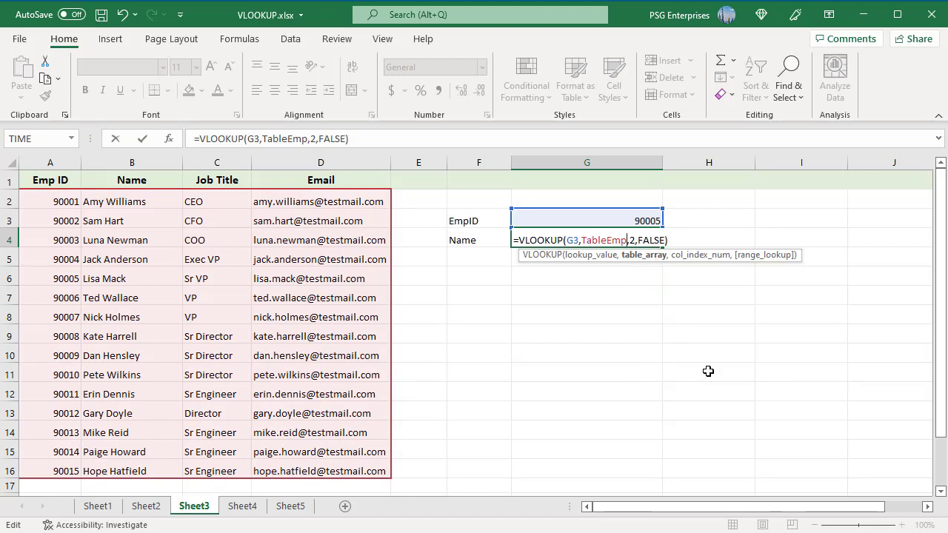
pyautogui.press('Return')
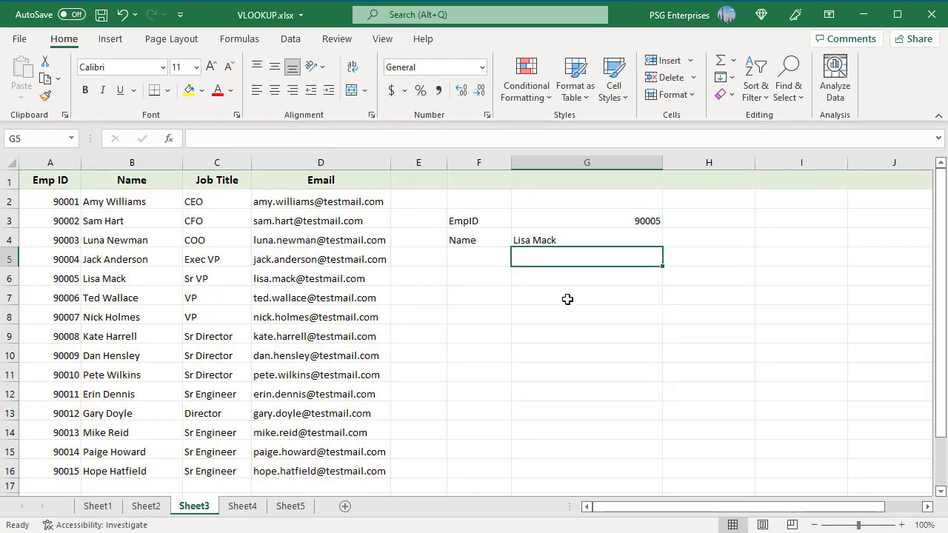
# On Sheet2, fill the tax formula that multiplies two VLOOKUPs from J2 down through J6.
pyautogui.click(146, 507)
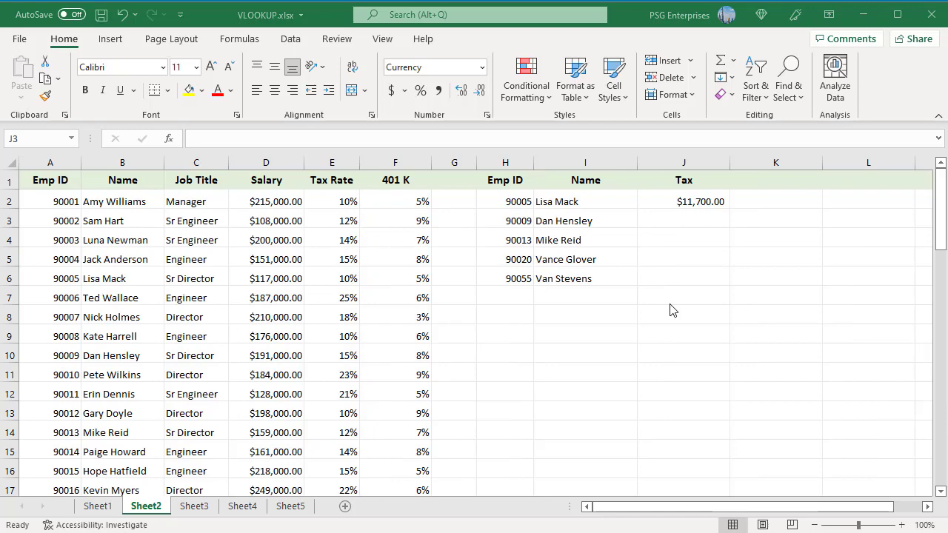
pyautogui.doubleClick(719, 201)
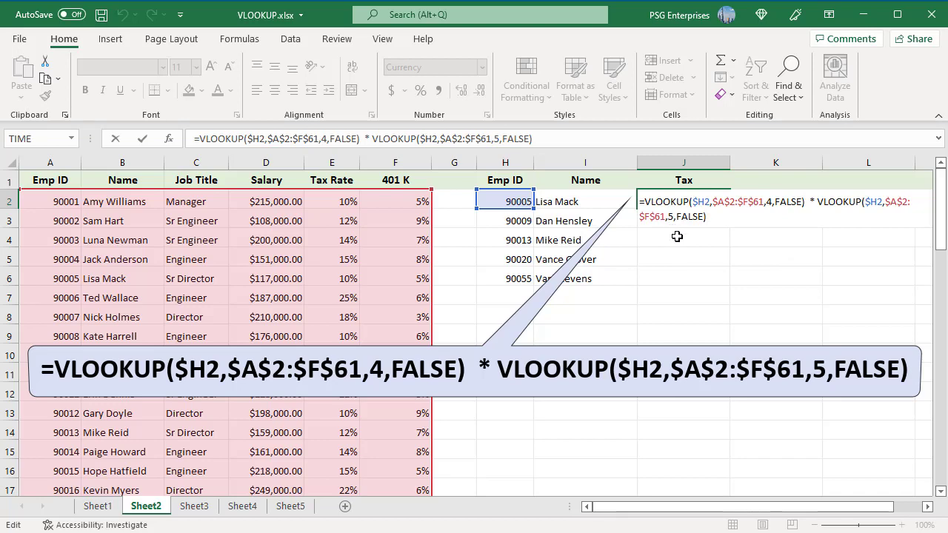
pyautogui.press('Return')
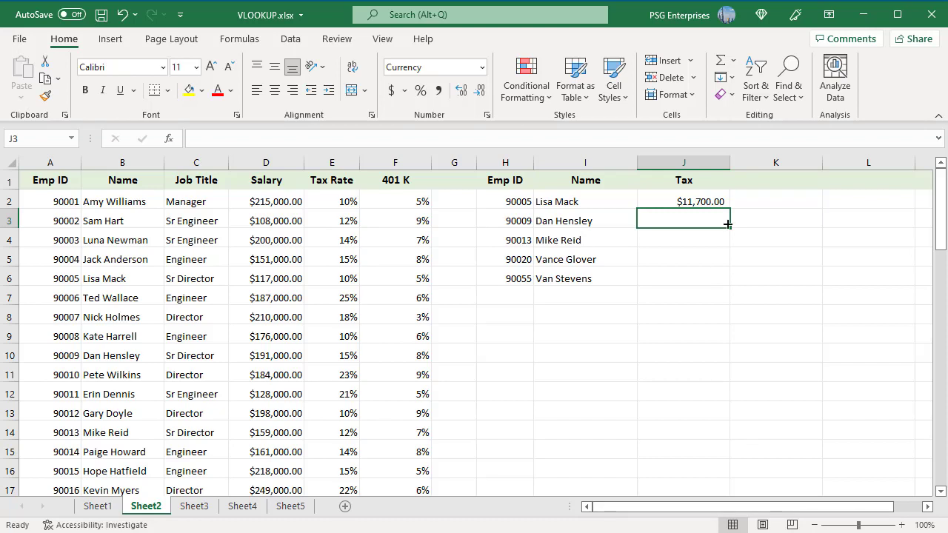
pyautogui.click(715, 199)
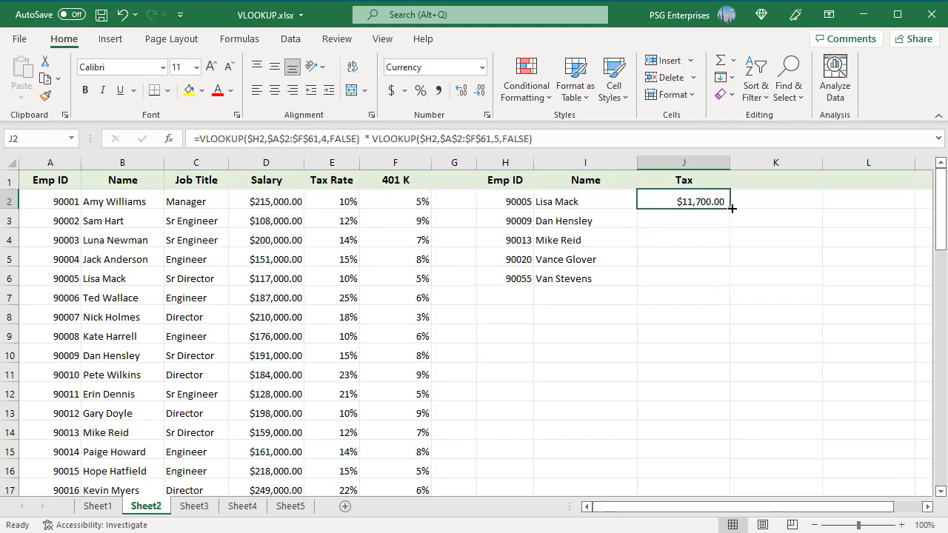
pyautogui.moveTo(732, 208); pyautogui.dragTo(732, 286)
pyautogui.click(844, 374)
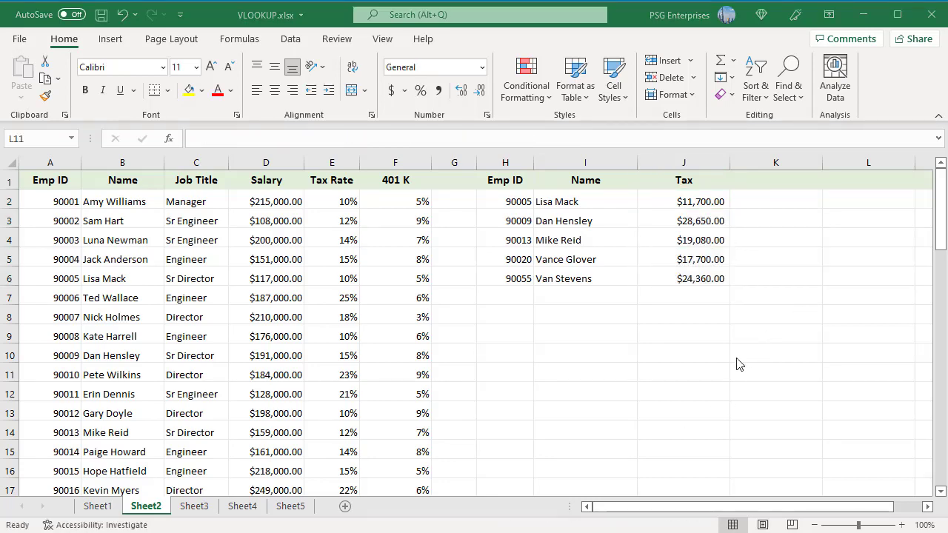
# On Sheet4, examine the approximate-match VLOOKUP formula in C2 and the commission table it references.
pyautogui.hotkey('ctrl', 'pagedown')
pyautogui.hotkey('ctrl', 'pagedown')
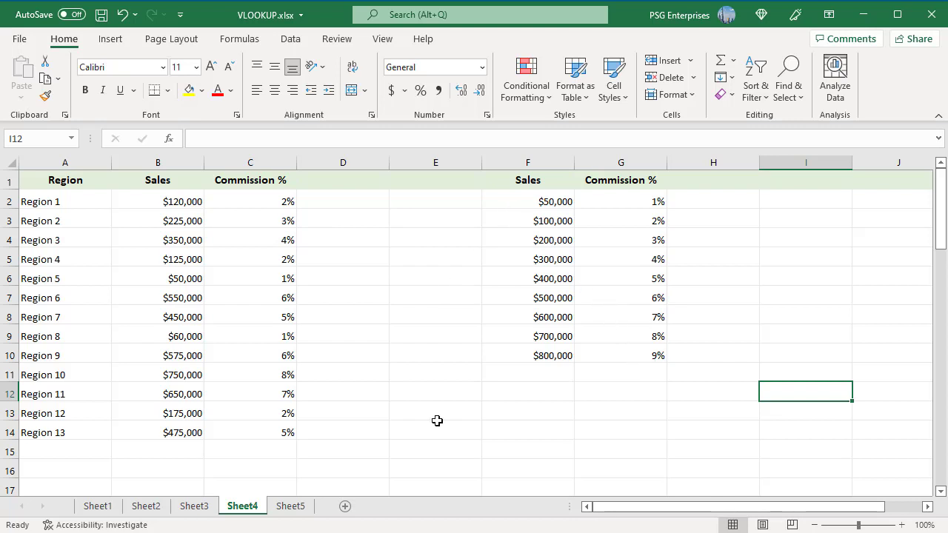
pyautogui.click(276, 205)
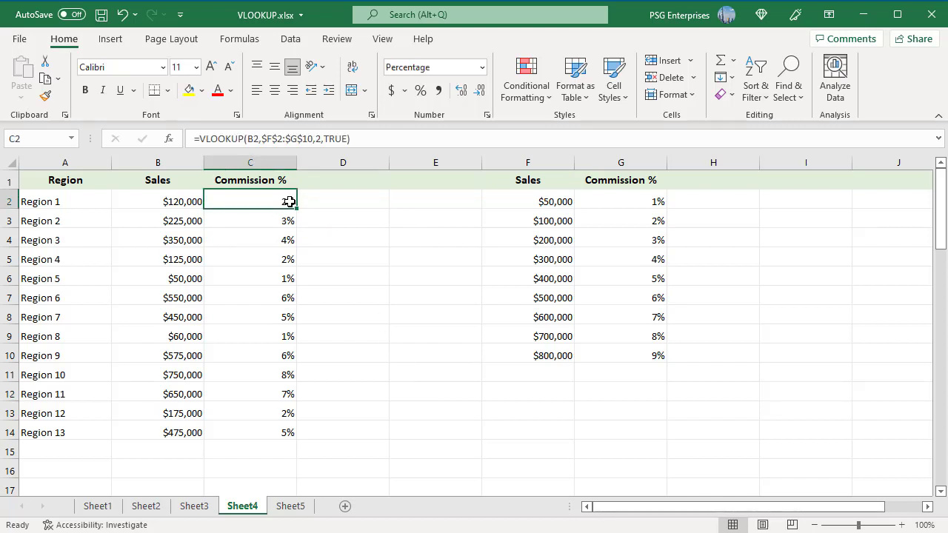
pyautogui.press('F2')
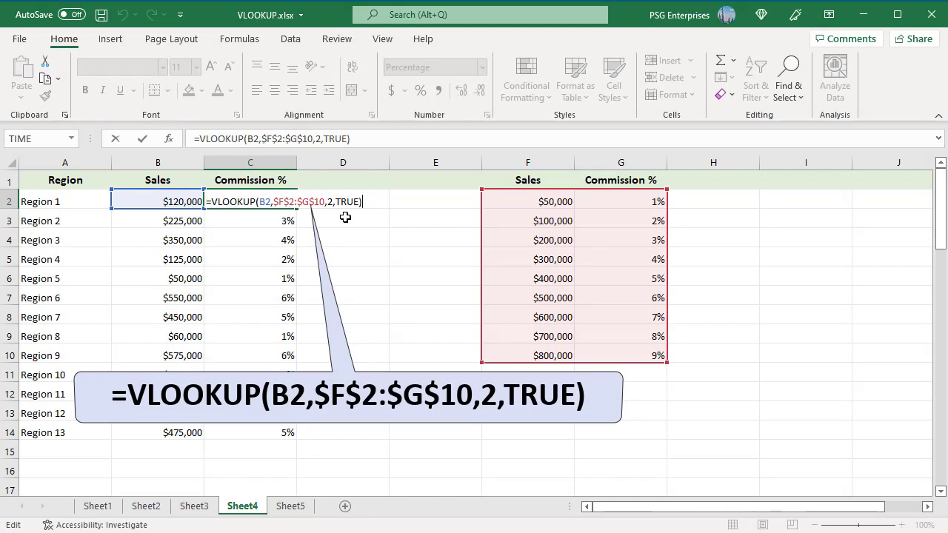
pyautogui.press('Return')
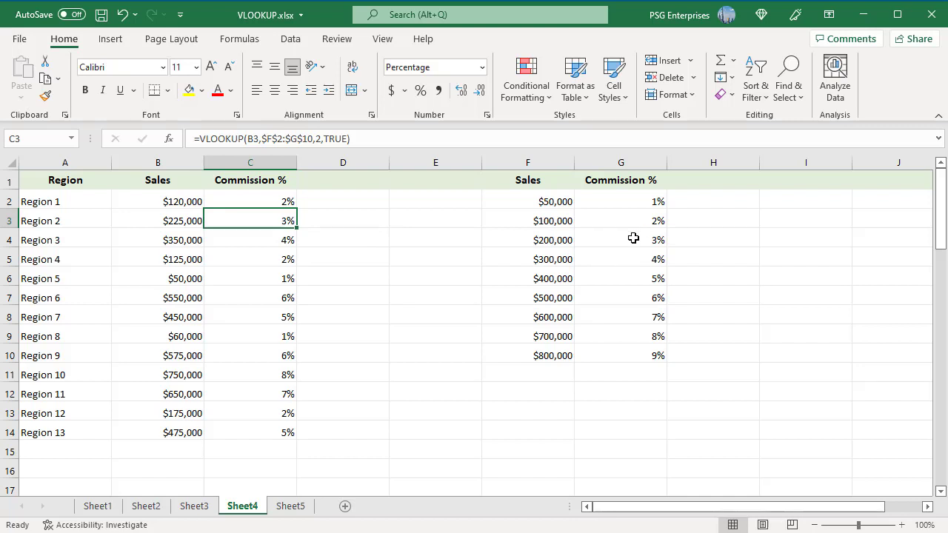
pyautogui.click(287, 203)
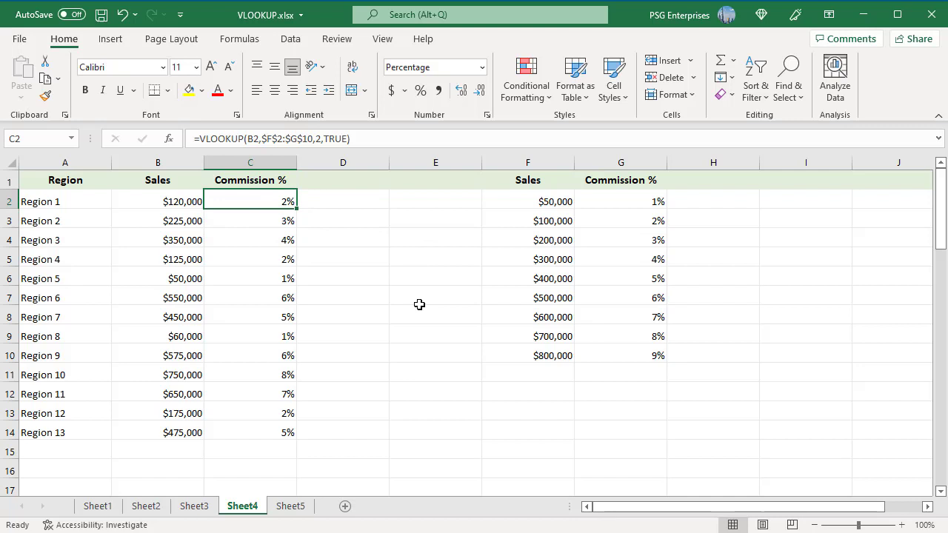
# On Sheet5, examine the exact-match VLOOKUP formula in E2 that looks up the price for size XL.
pyautogui.click(296, 507)
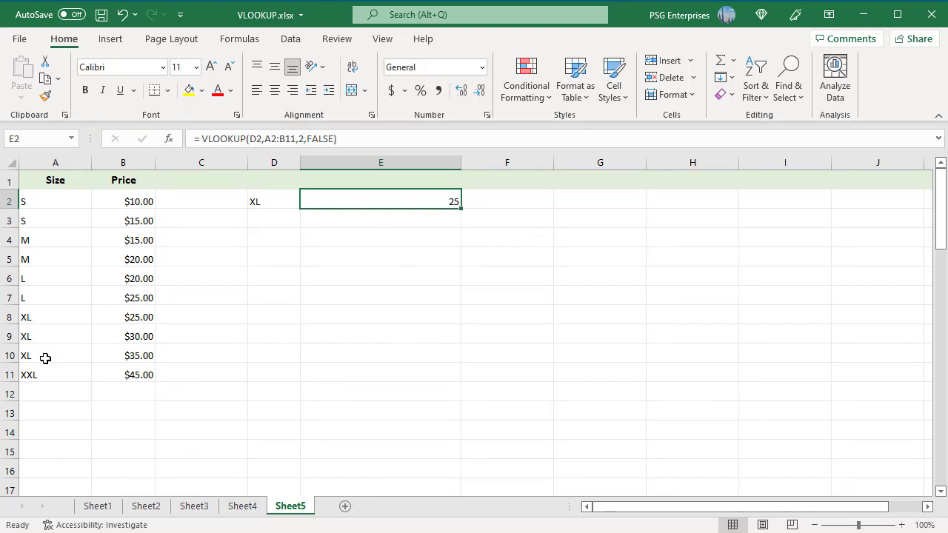
pyautogui.doubleClick(452, 200)
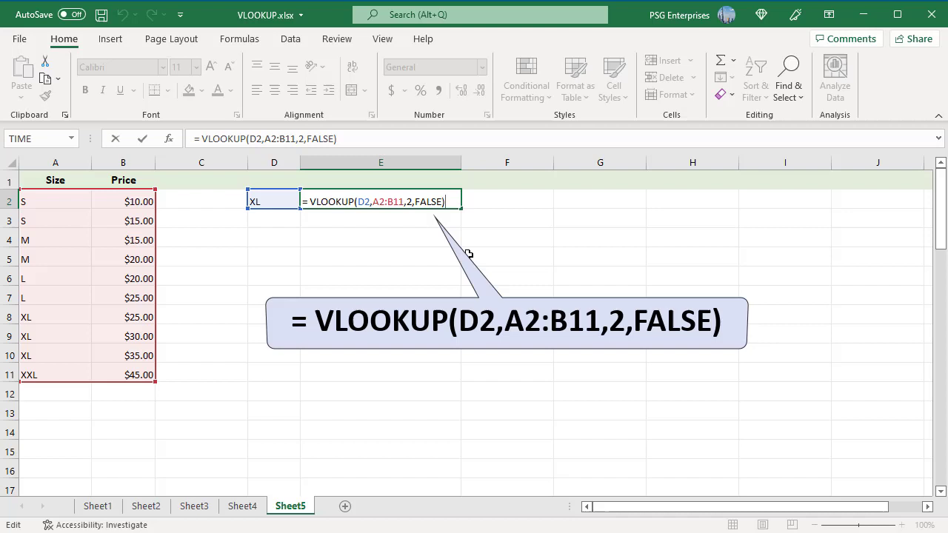
pyautogui.press('Return')
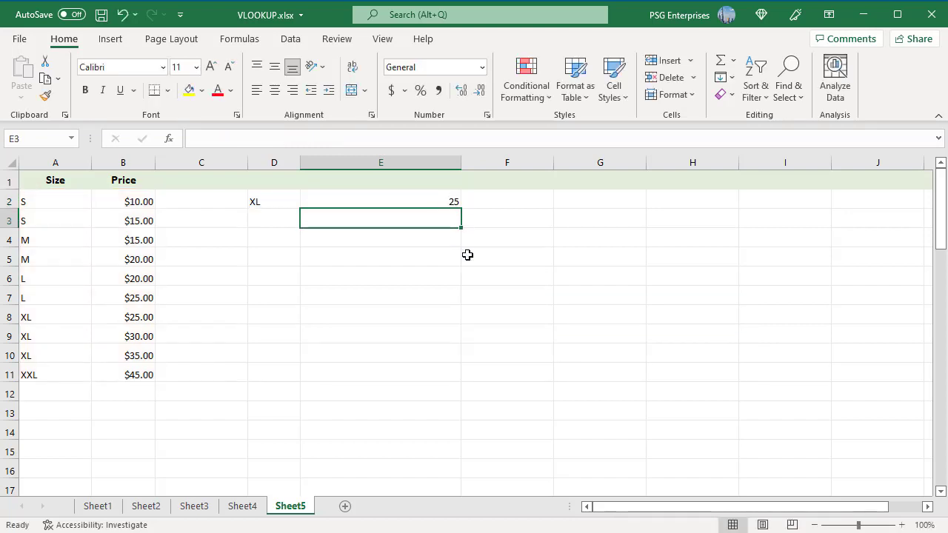